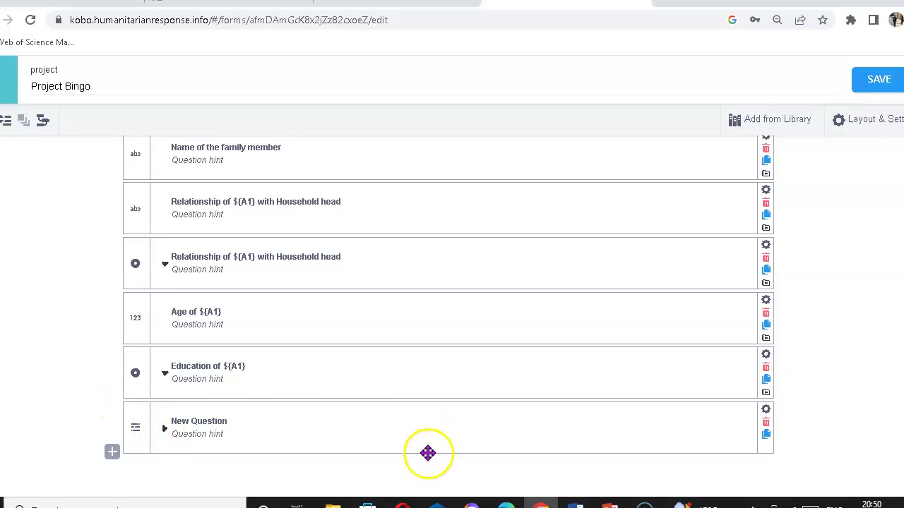
Switch to the Edge window showing Bing search results for 'screen omatic'
click(506, 503)
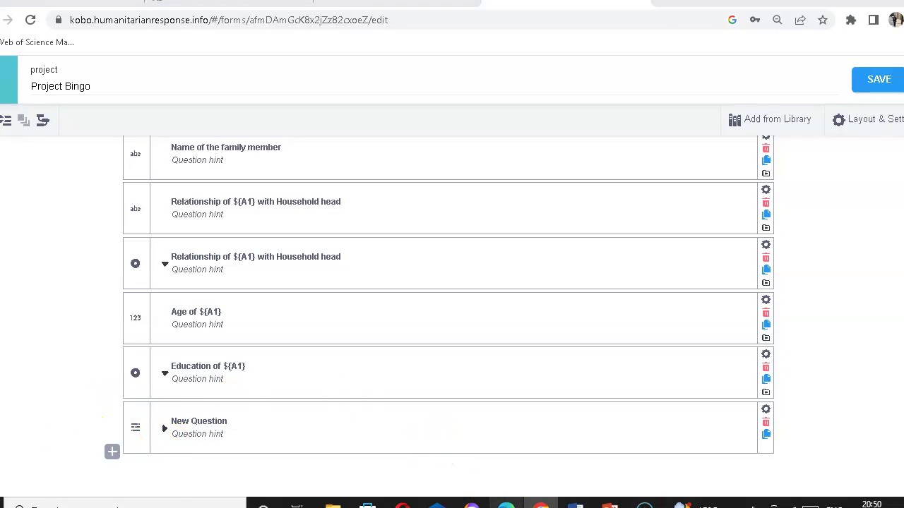
Bring up the KoboToolbox tab with the Final HH Survey Bajura form editor
click(254, 3)
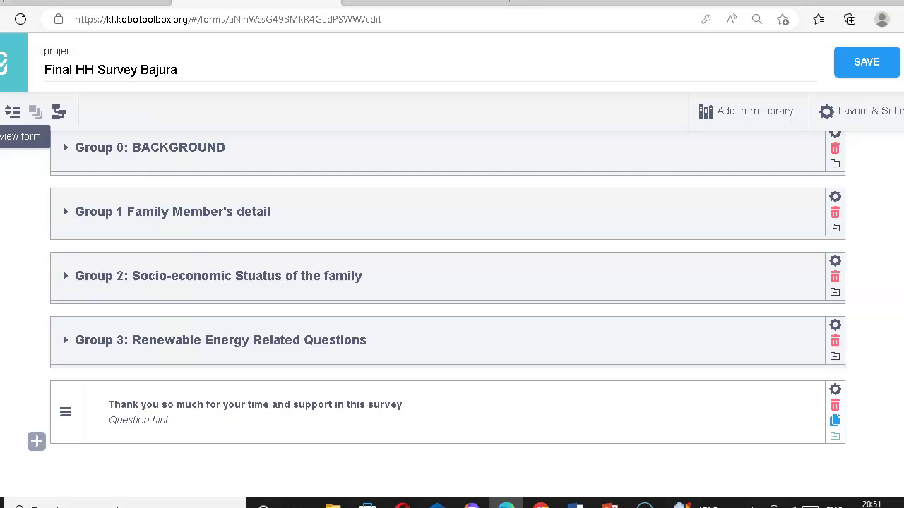
Preview Final HH Survey Bajura in Nepali and answer the consent question with छु
click(12, 112)
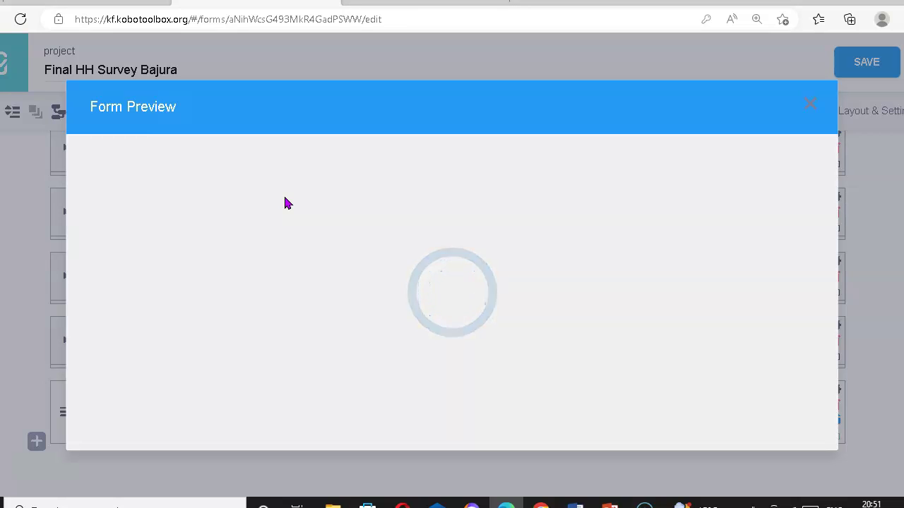
click(640, 268)
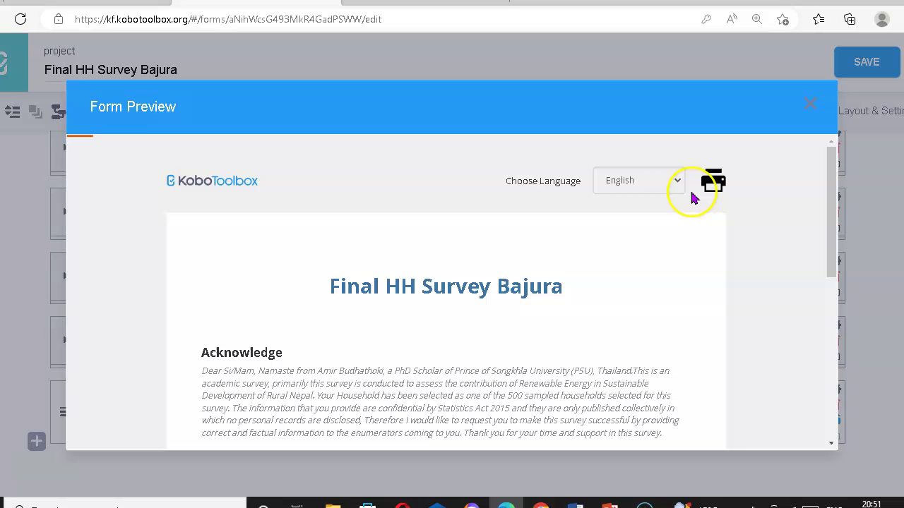
click(675, 185)
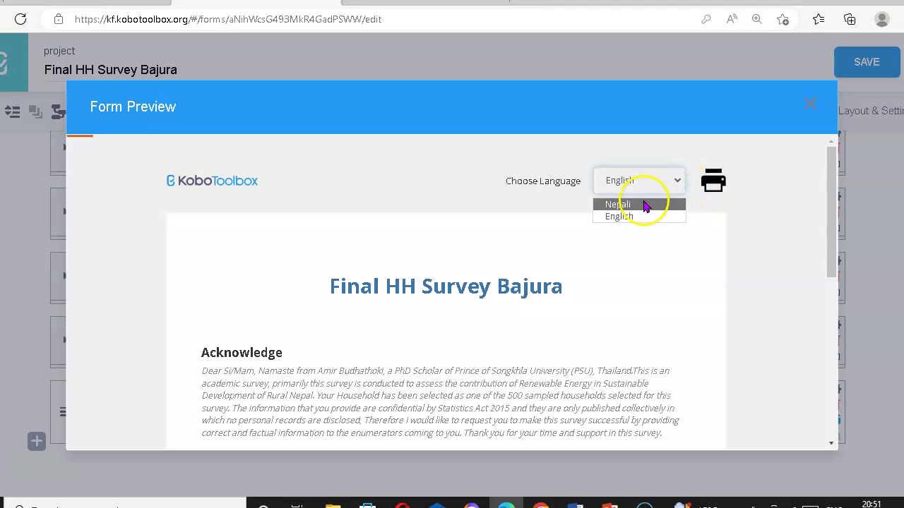
click(641, 204)
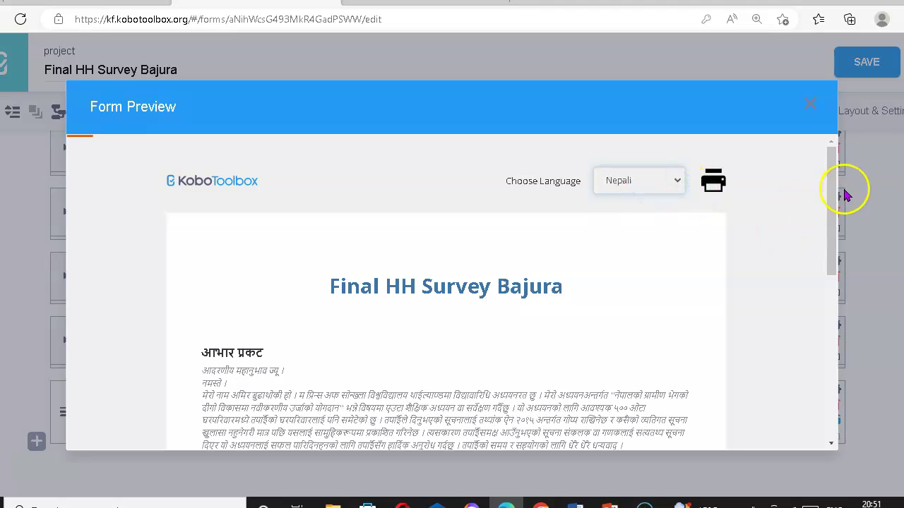
drag(830, 209, 841, 317)
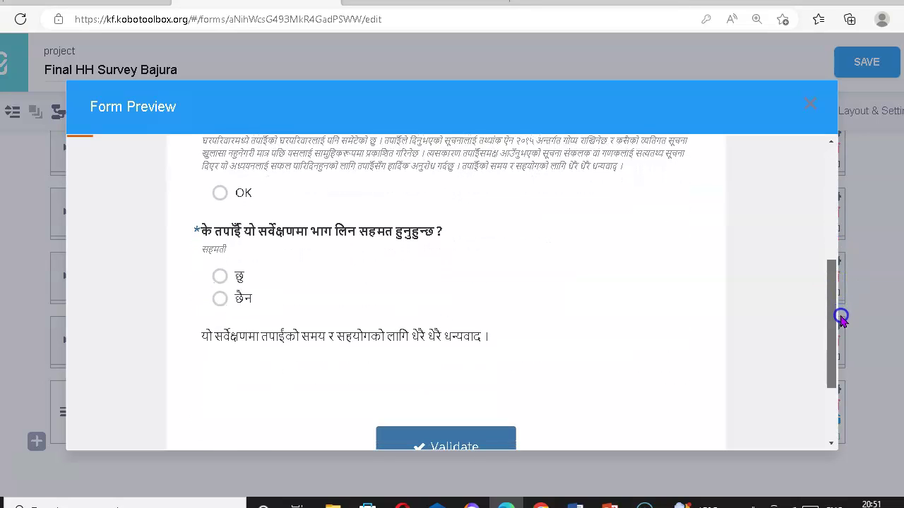
click(219, 276)
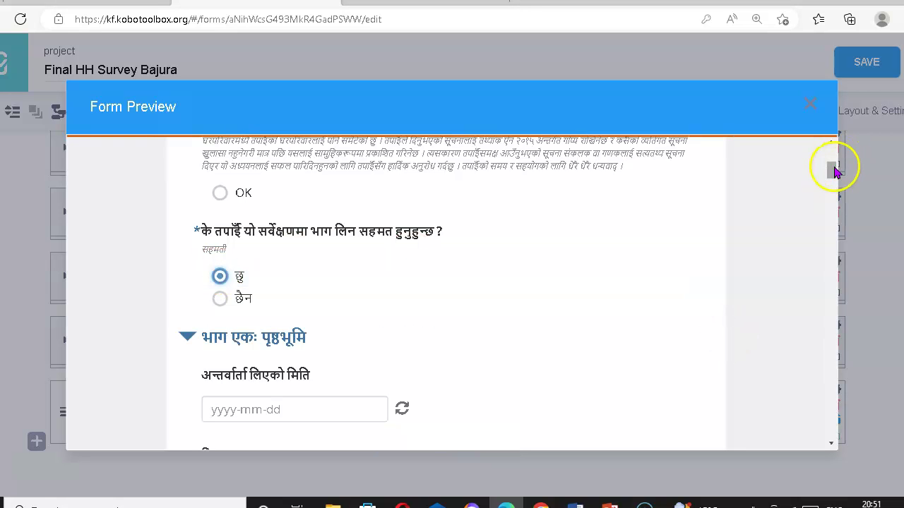
drag(829, 172, 787, 140)
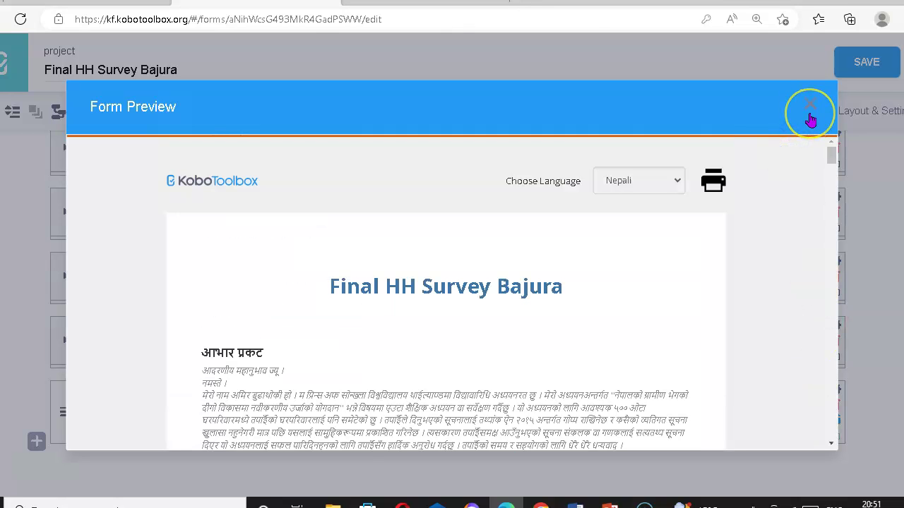
Close the Form Preview and return to the Project Bingo editor in Chrome
click(810, 115)
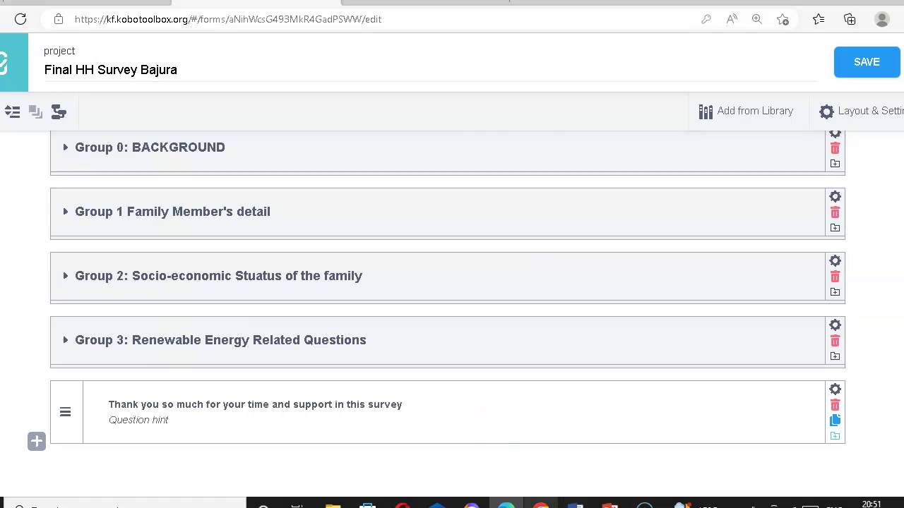
click(541, 503)
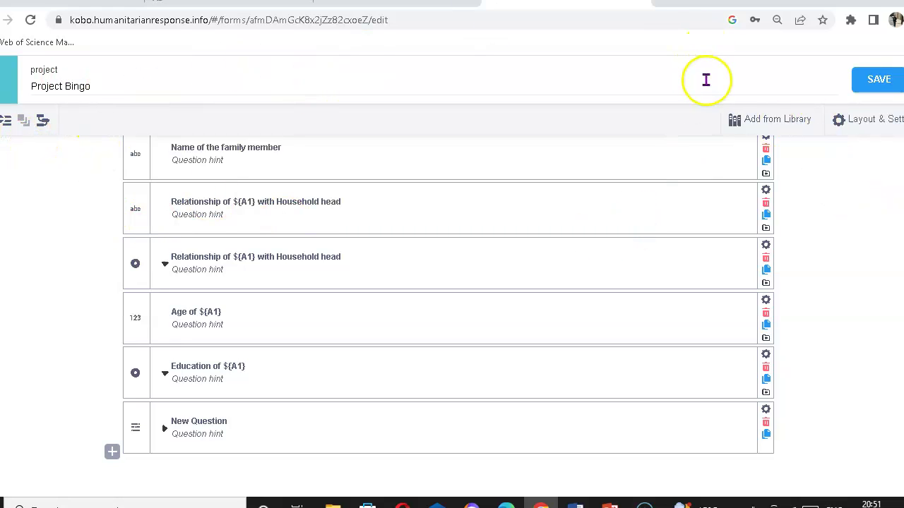
Save Project Bingo, leave the editor, and open the project from the Draft list
click(856, 83)
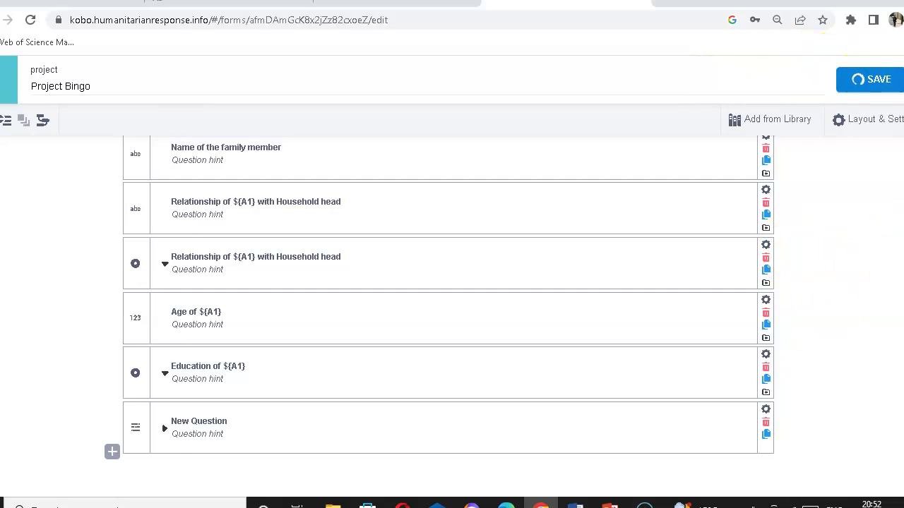
scroll(448, 316, up, 10)
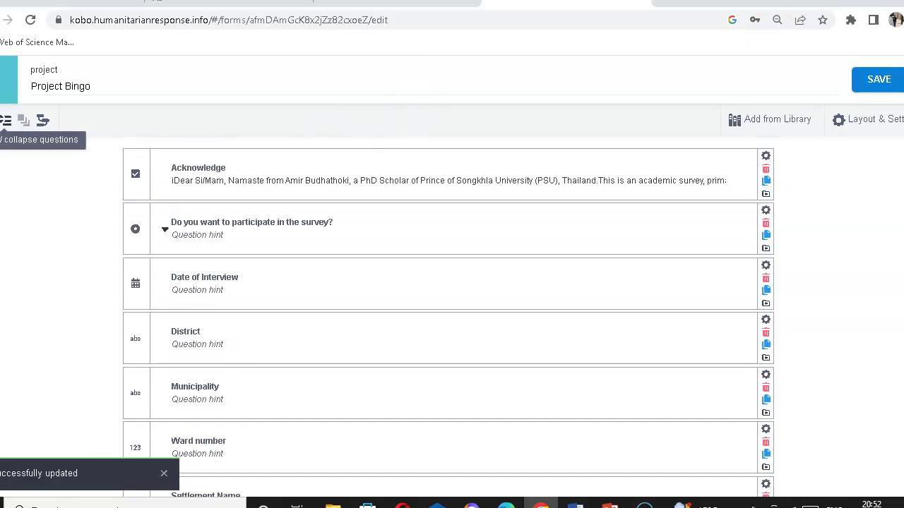
click(5, 121)
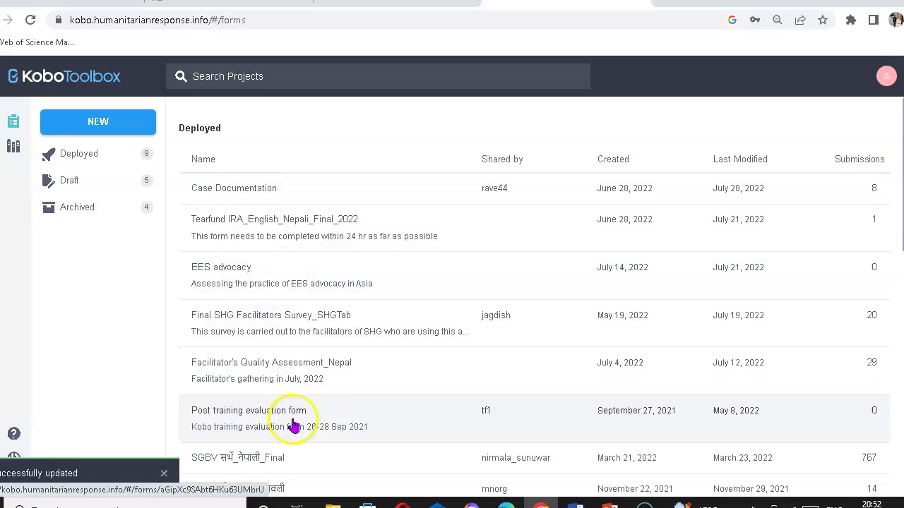
click(67, 188)
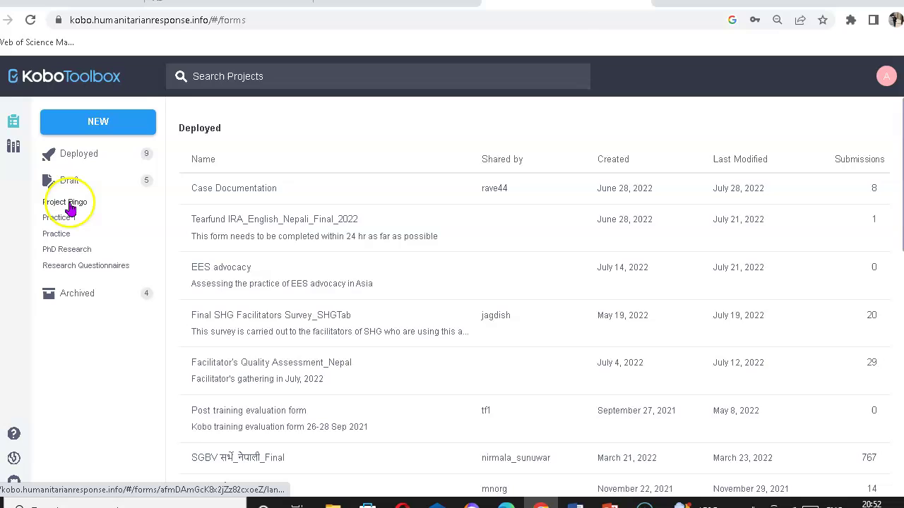
click(70, 204)
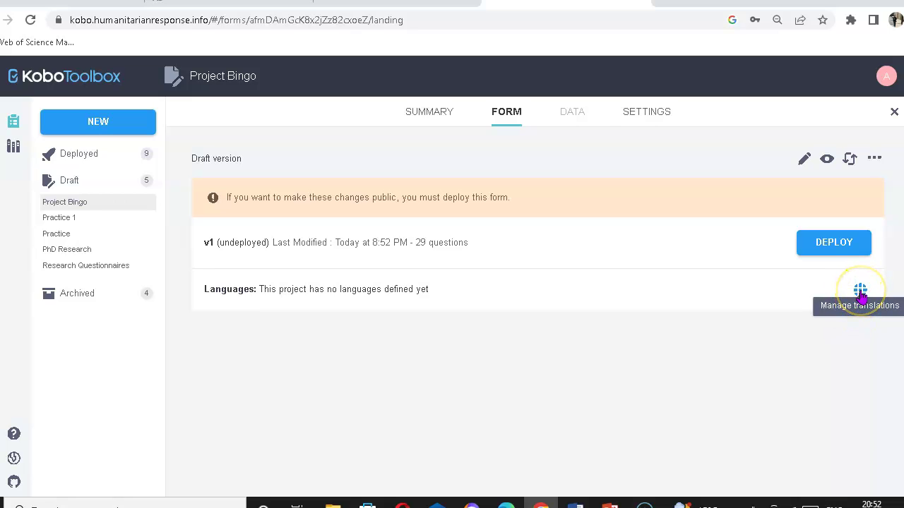
Set Eng with code 01 as Project Bingo's default language, then begin adding another language
click(860, 292)
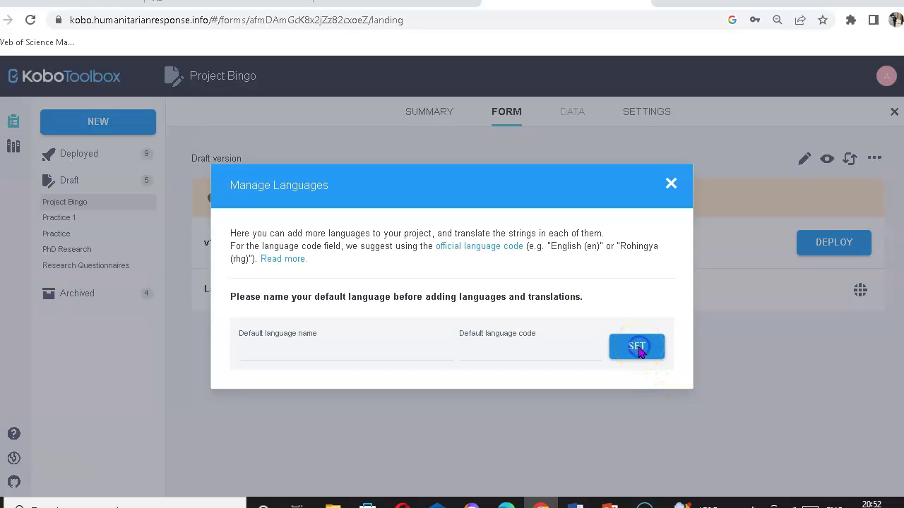
click(349, 345)
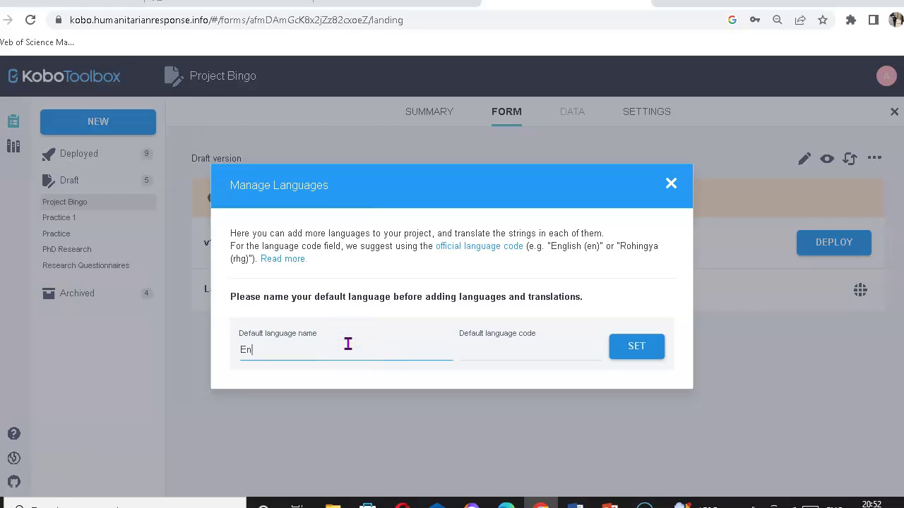
click(494, 352)
text(01)
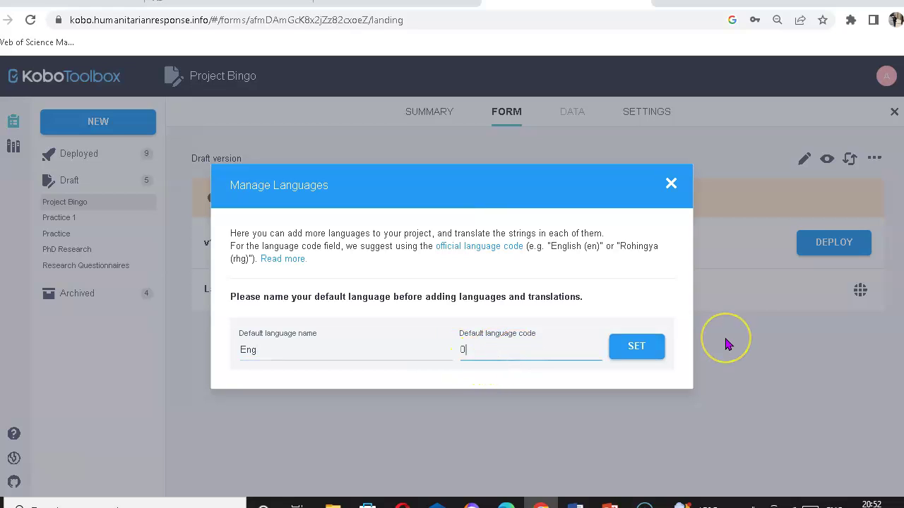
click(645, 351)
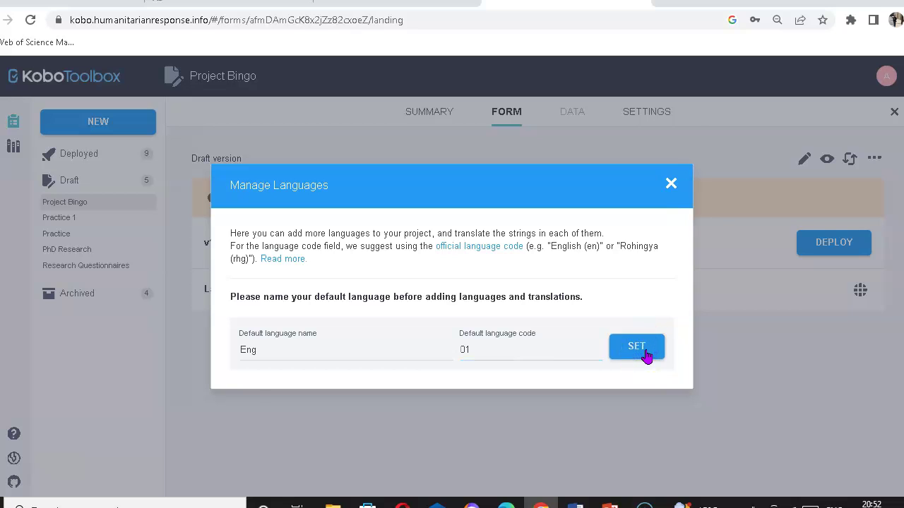
click(571, 329)
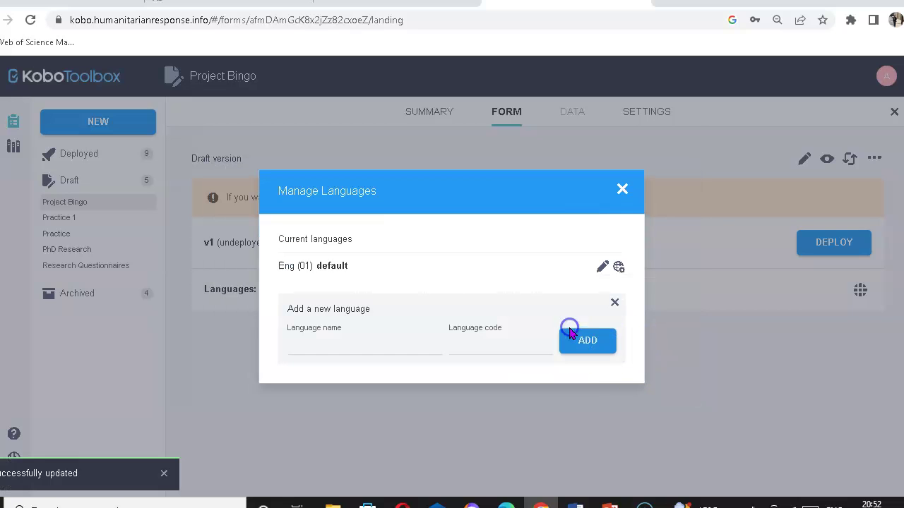
Add Nep with language code 02 as the form's second language
click(312, 335)
triple_click(324, 310)
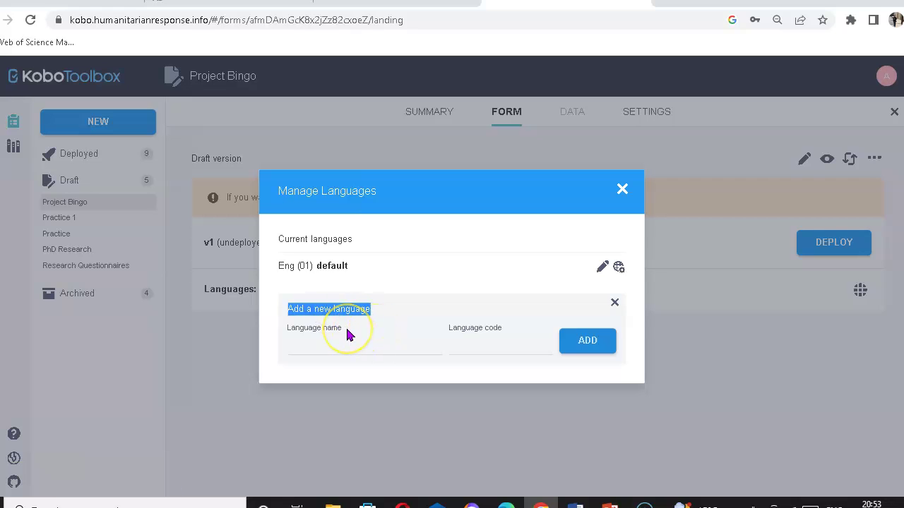
click(347, 333)
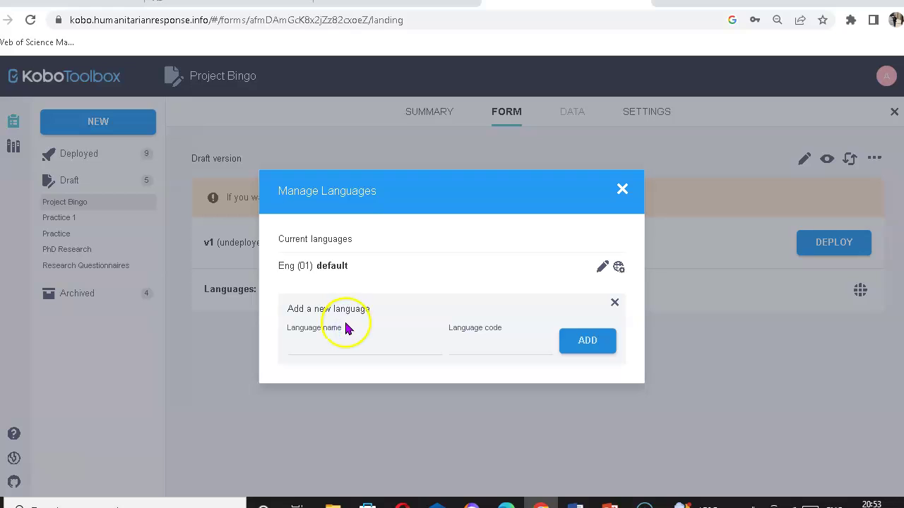
click(588, 341)
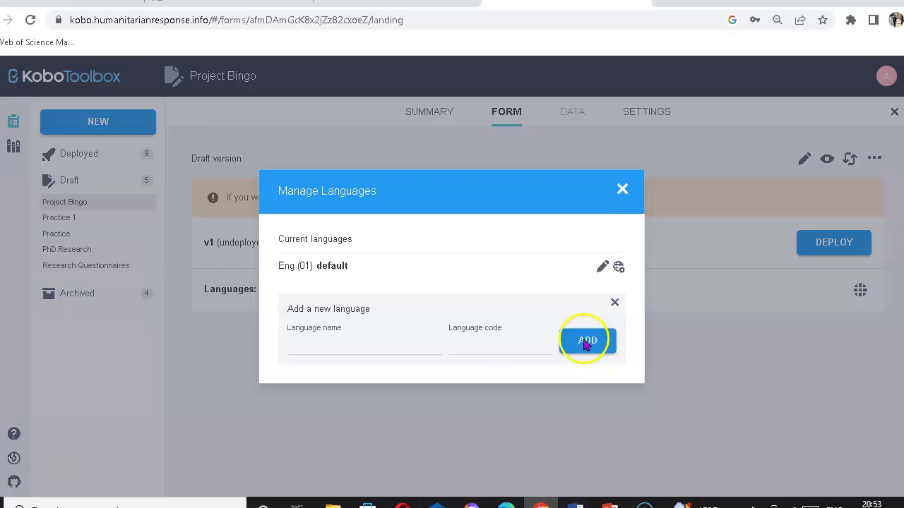
click(357, 334)
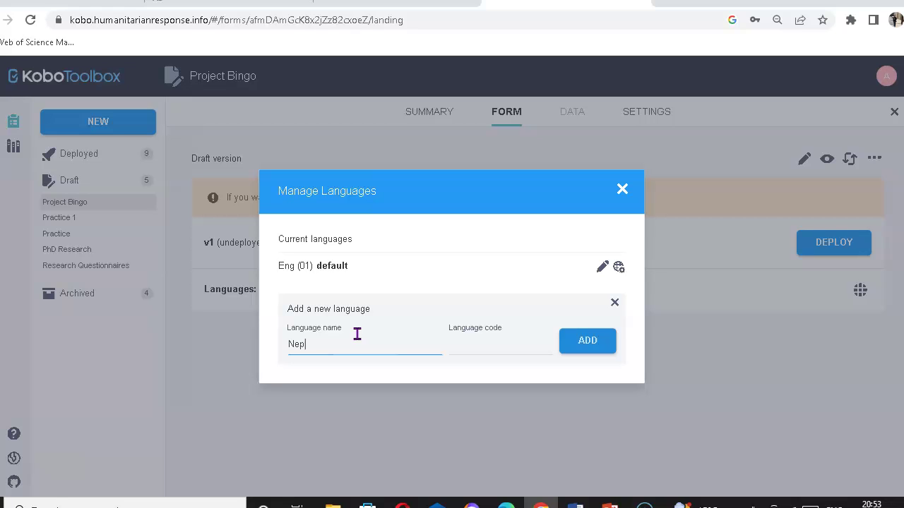
click(462, 346)
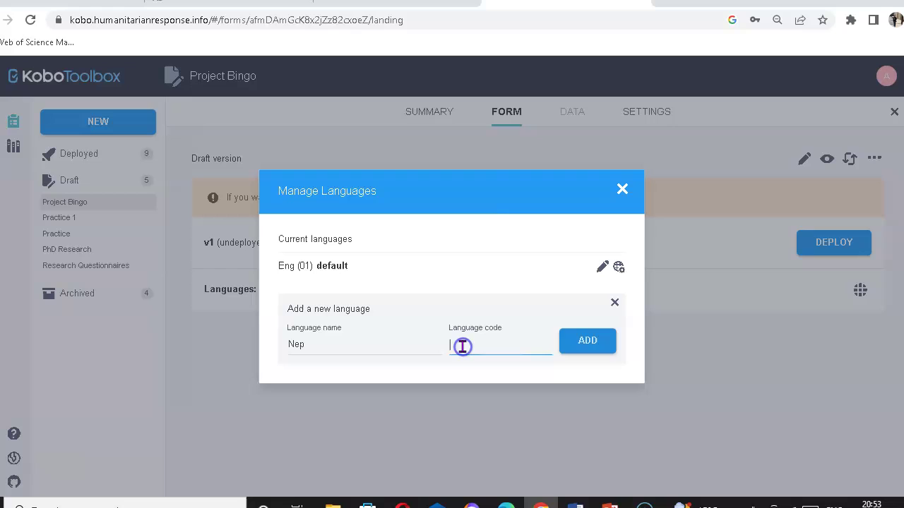
text(02)
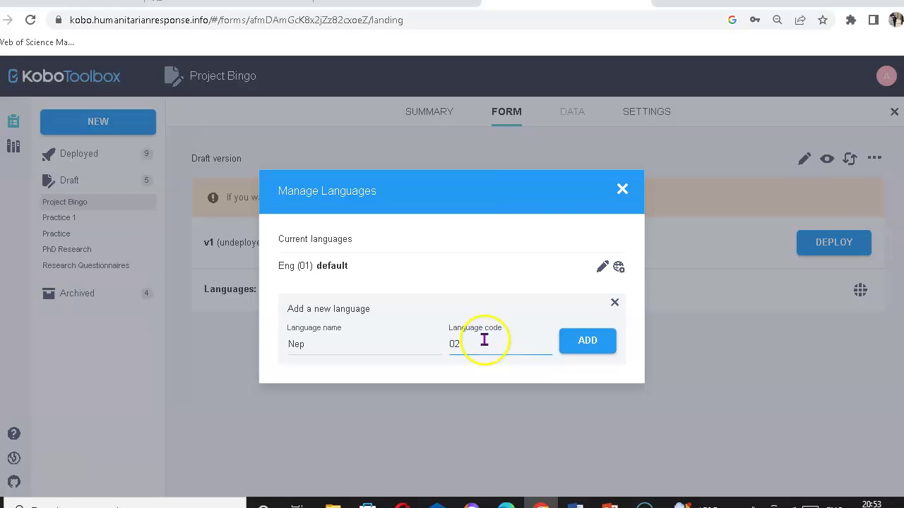
click(582, 342)
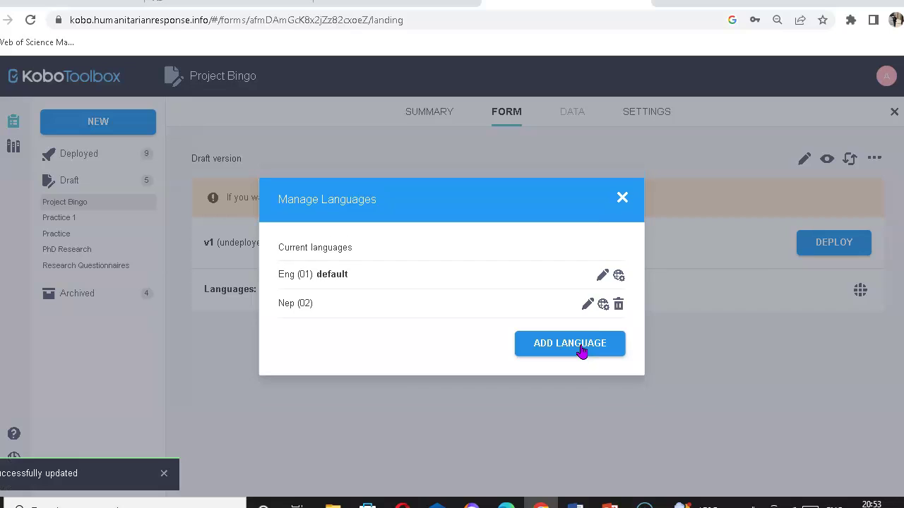
mouse_move(530, 307)
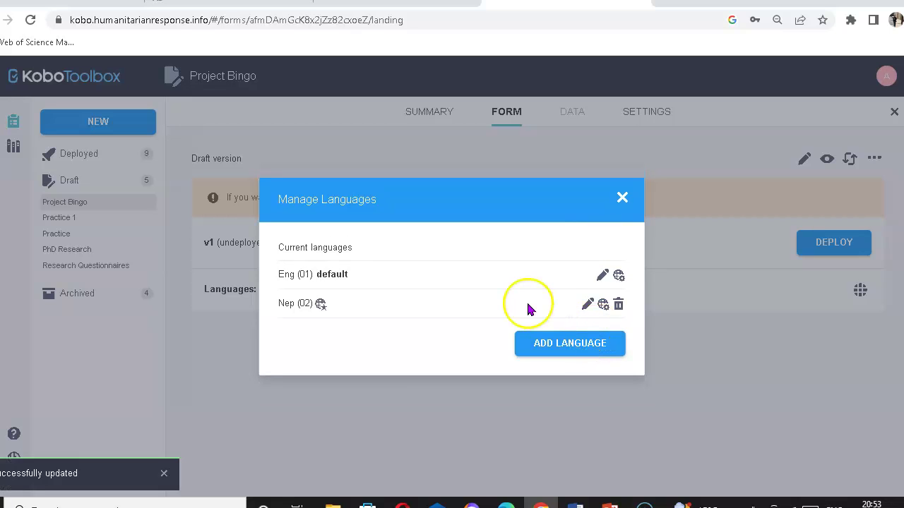
Edit the Nep language, confirm it with UPDATE, and close the language manager
click(586, 306)
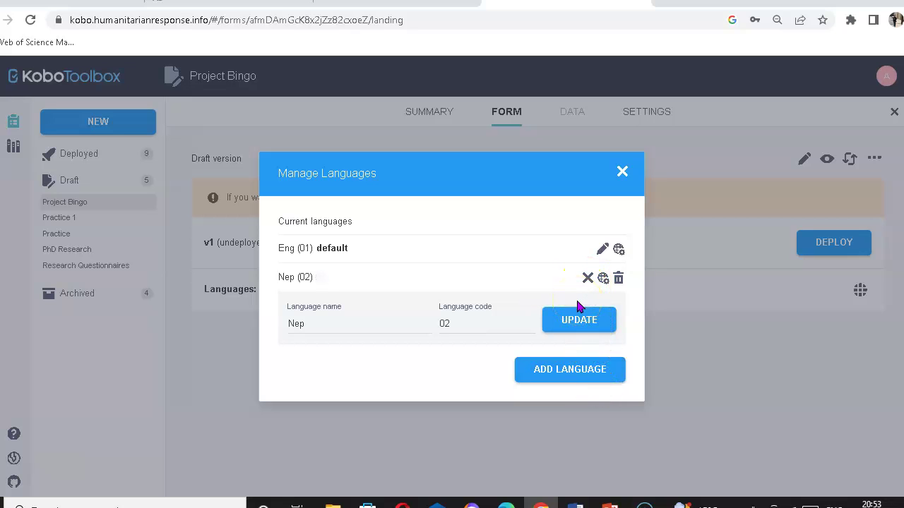
click(579, 340)
click(580, 331)
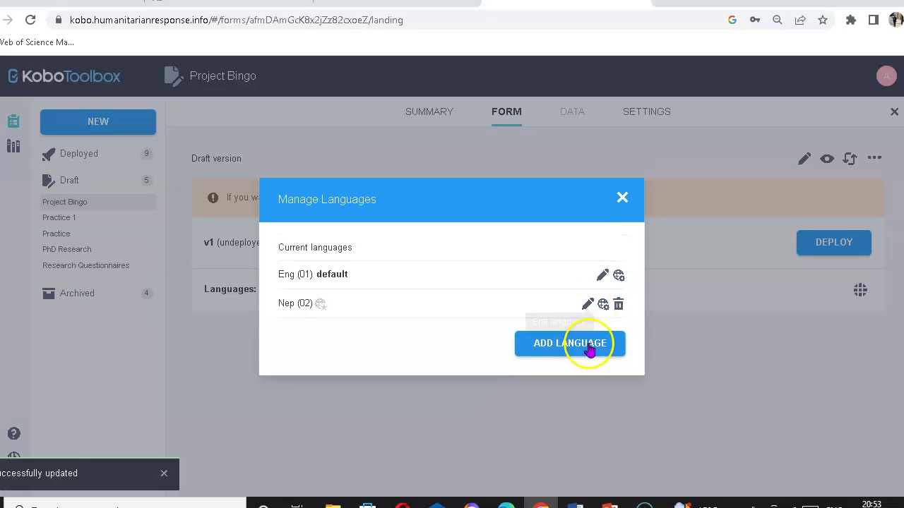
click(622, 200)
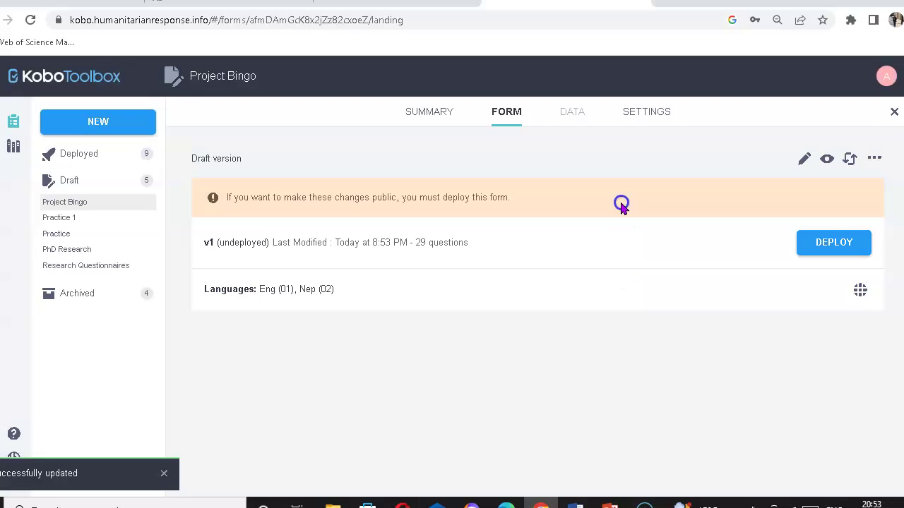
Reopen the language list and open the default Eng language's name and code for editing
click(860, 290)
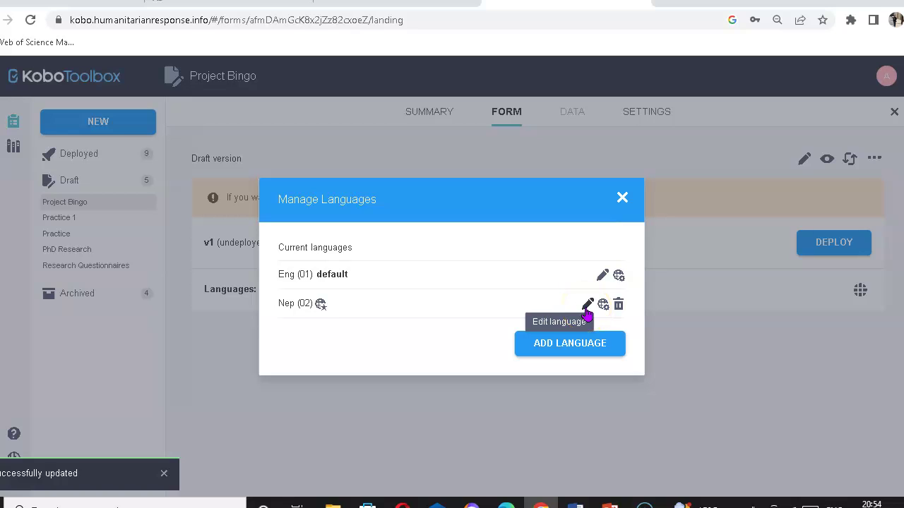
click(587, 305)
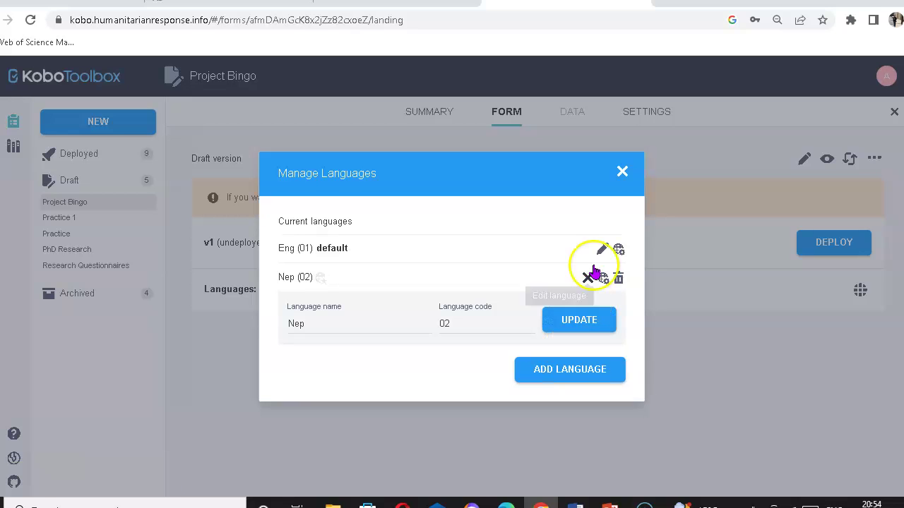
click(600, 250)
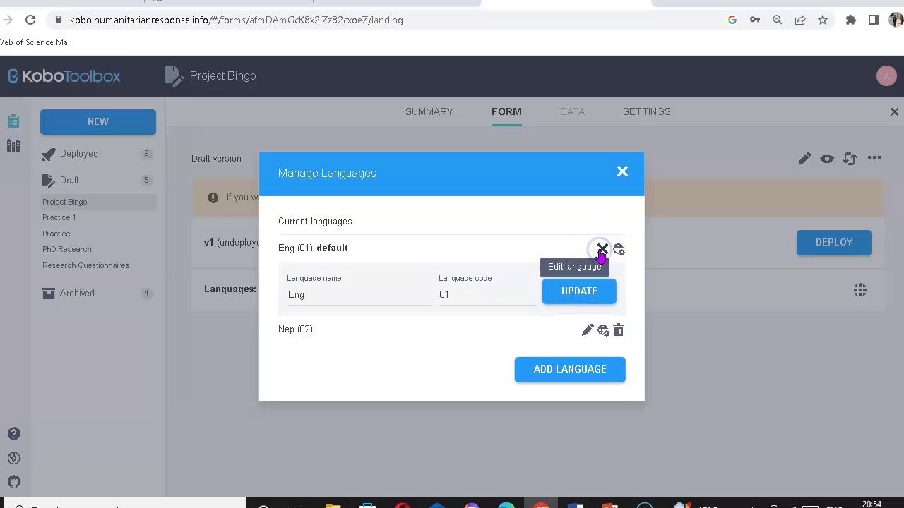
Open the Nep (02) translations table, then switch to the Gmail inbox tab
click(603, 332)
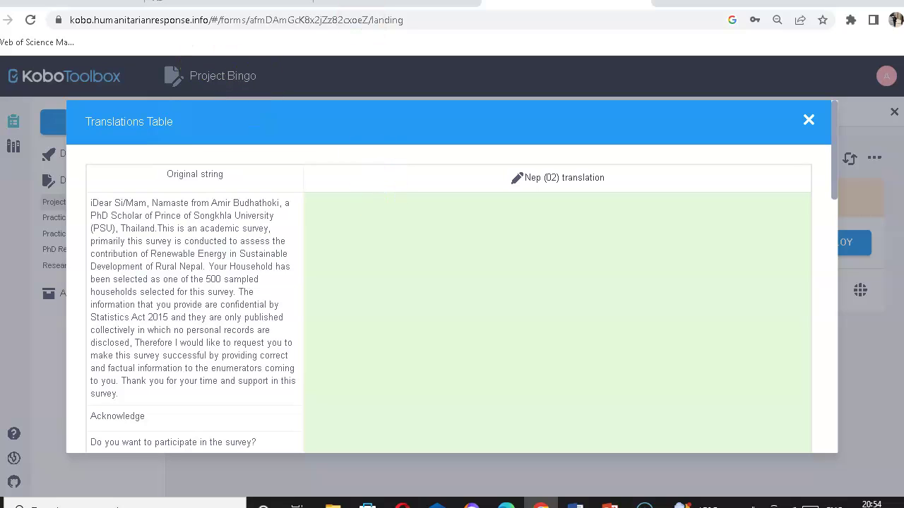
key(ctrl+shift+Tab)
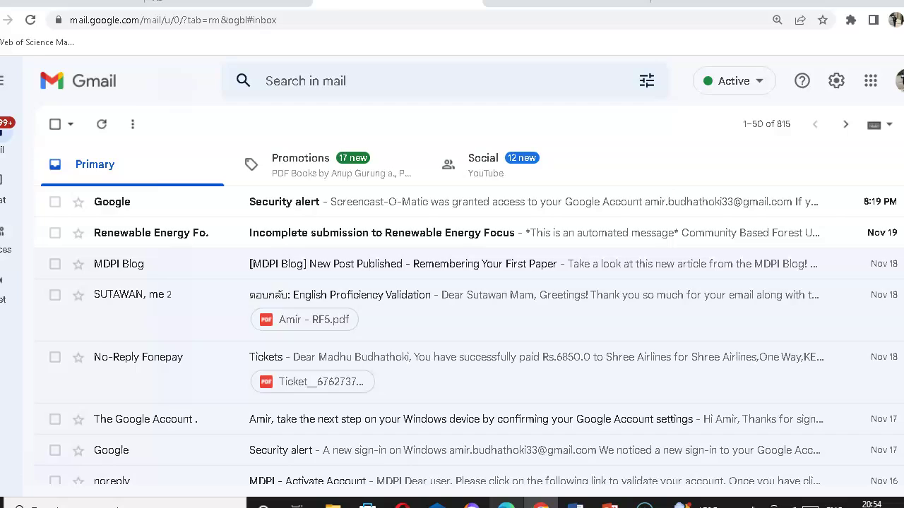
Preview Final HH Survey Bajura in Edge with Nepali as the display language
click(505, 502)
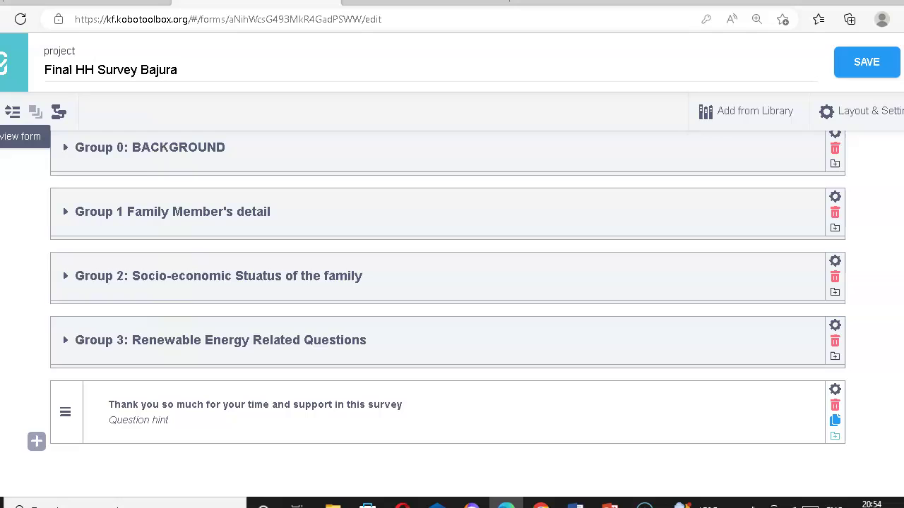
click(12, 111)
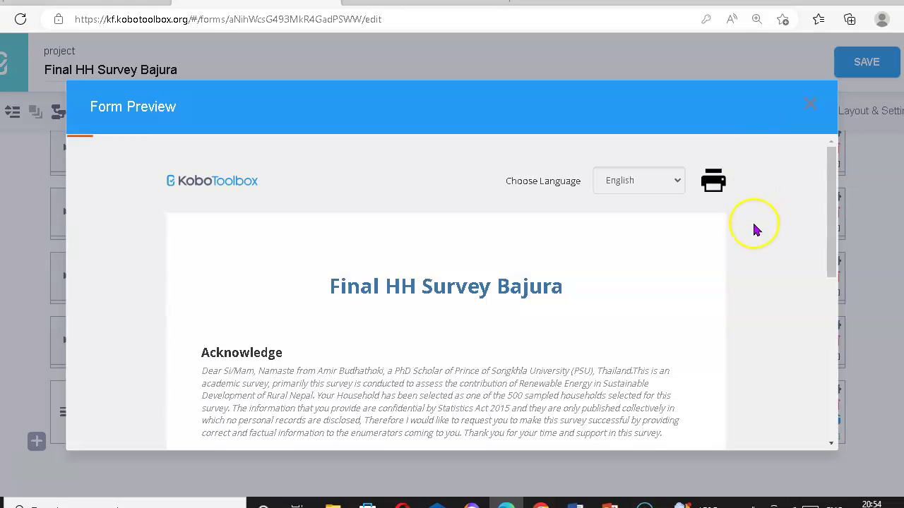
click(673, 181)
click(618, 204)
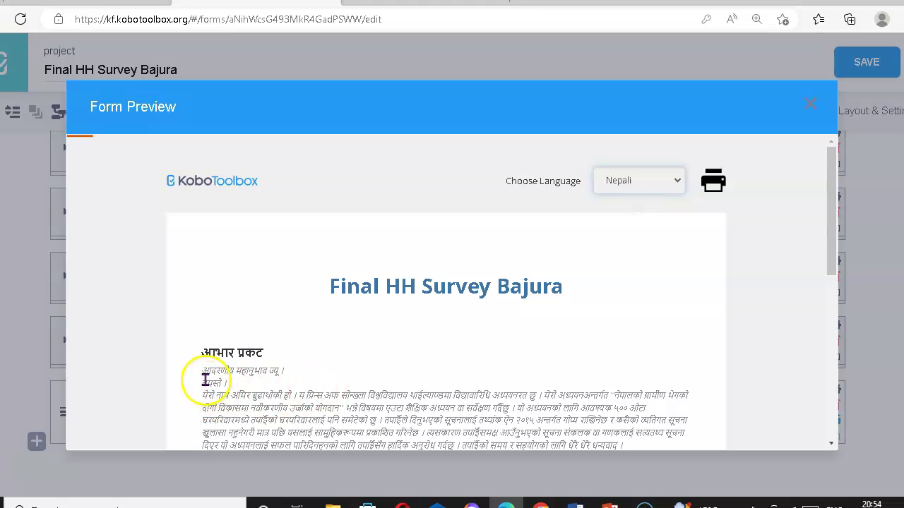
Select the whole Nepali intro paragraph in the preview, starting from the greeting
drag(203, 382, 279, 421)
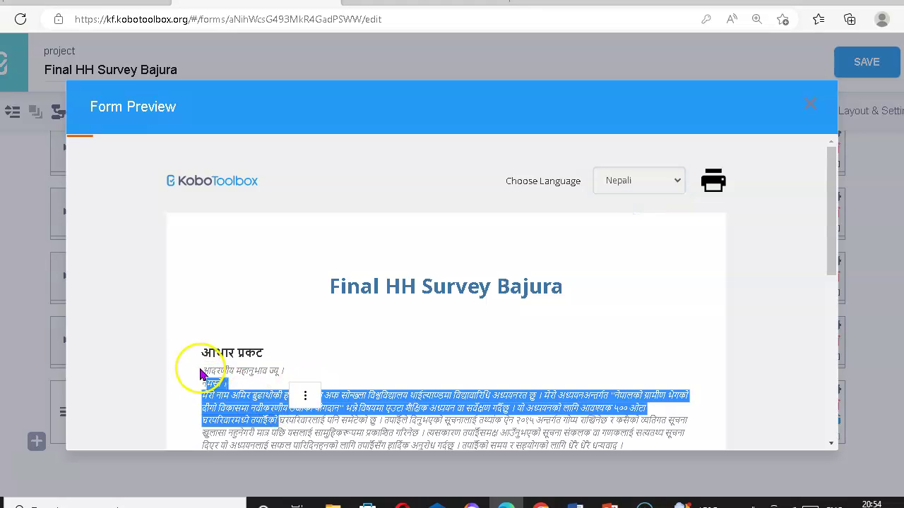
drag(199, 366, 439, 185)
scroll(347, 423, down, 10)
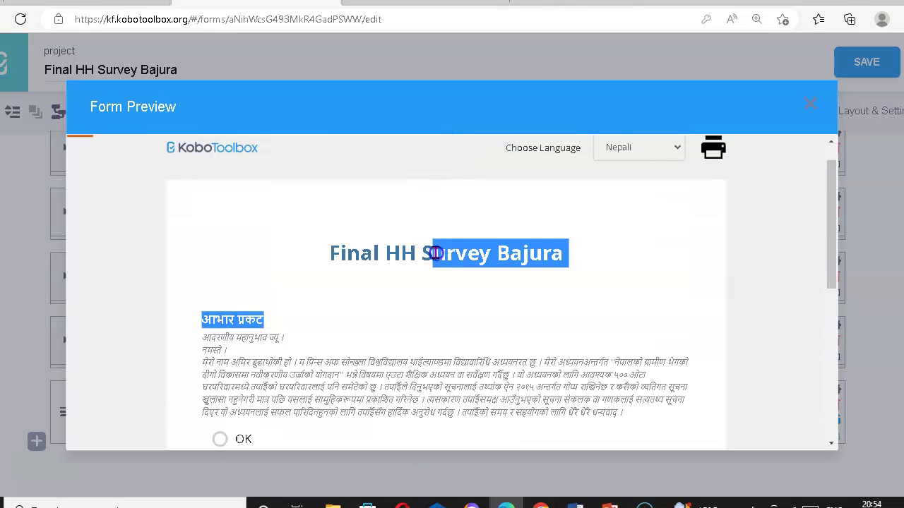
drag(437, 253, 649, 416)
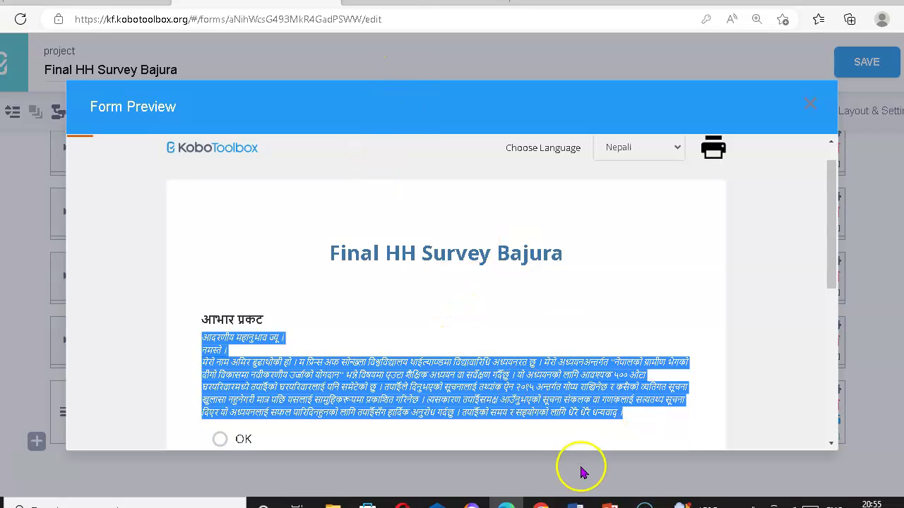
Paste the copied Nepali intro paragraph into the first Nep (02) translation cell
click(541, 503)
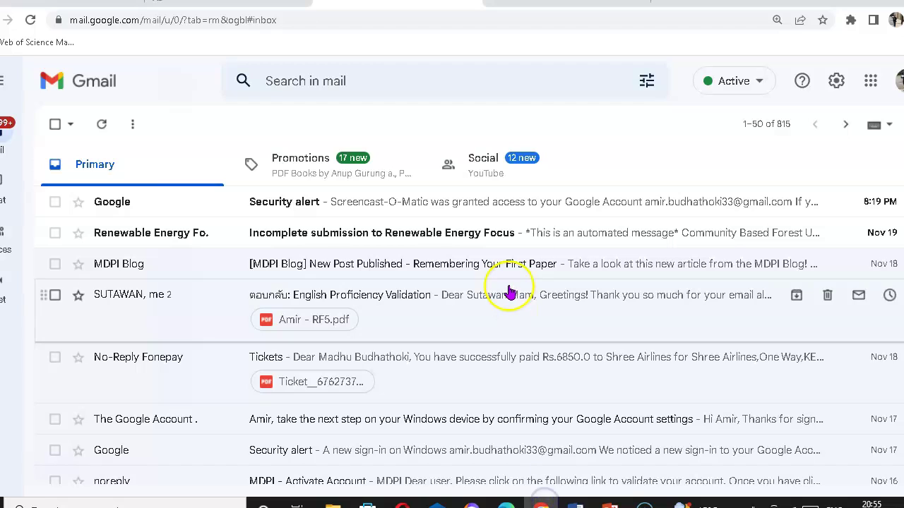
click(565, 2)
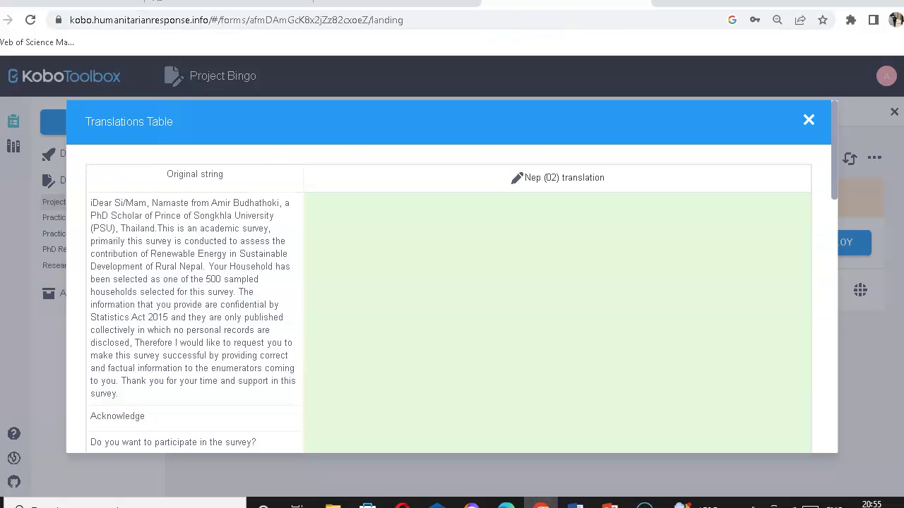
click(429, 219)
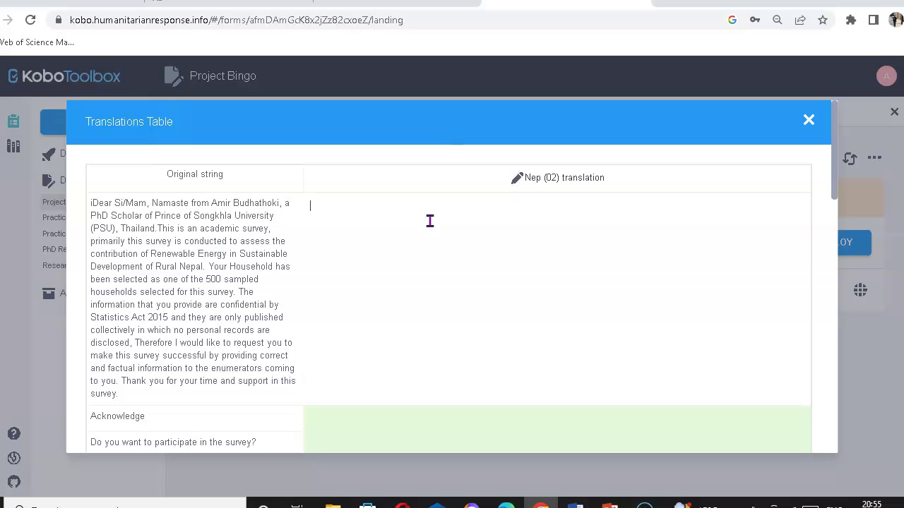
key(ctrl+v)
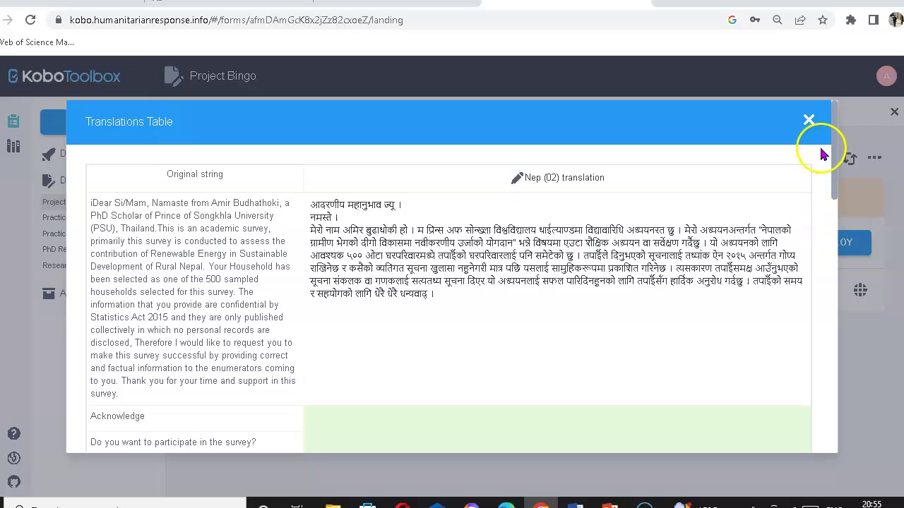
Save the translation changes and close the Translations Table
drag(832, 158, 800, 431)
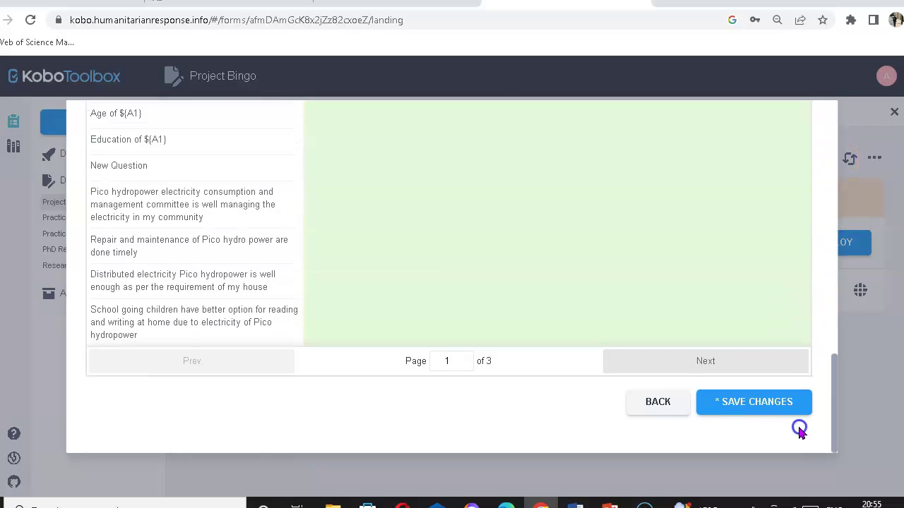
click(729, 408)
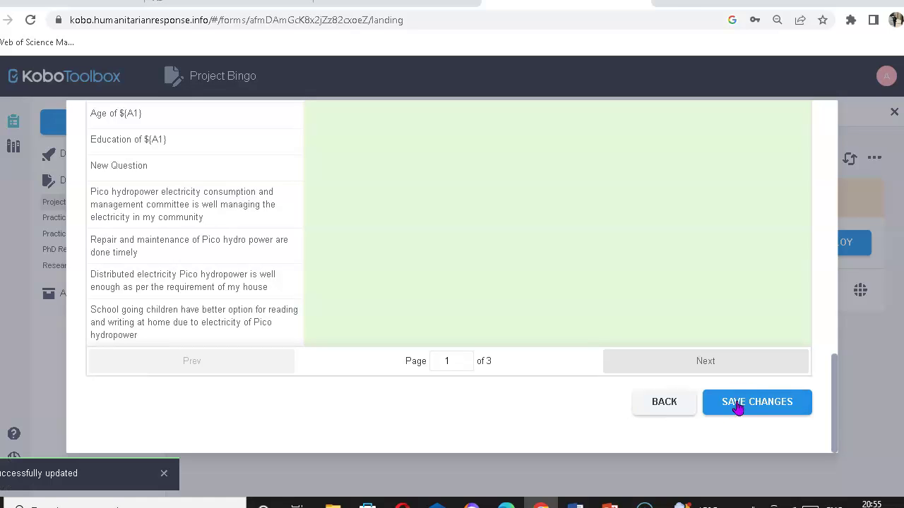
drag(803, 375, 791, 105)
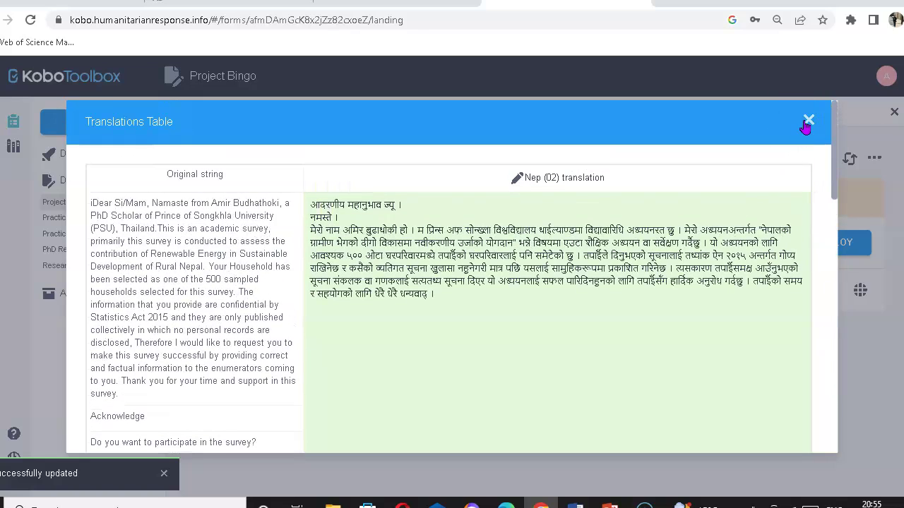
click(807, 122)
click(121, 202)
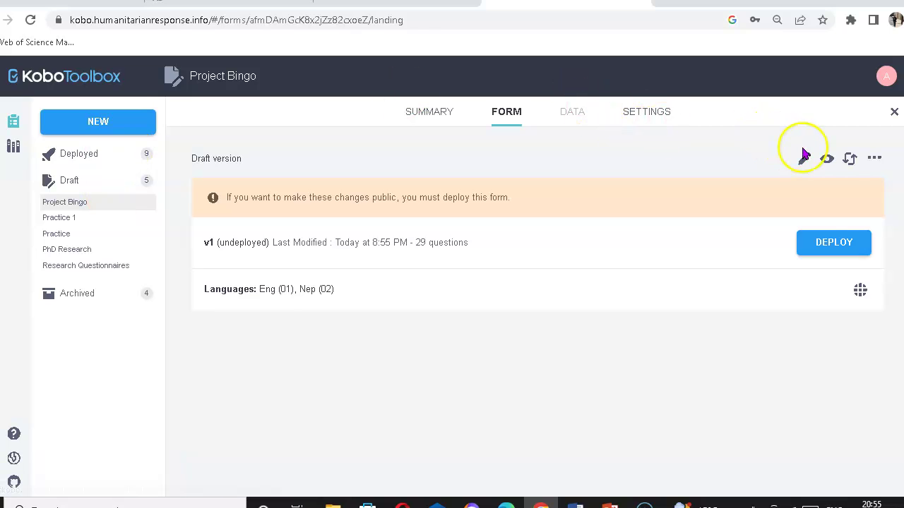
Preview the Project Bingo form in Nep and scroll through to check the Nepali intro note
click(822, 162)
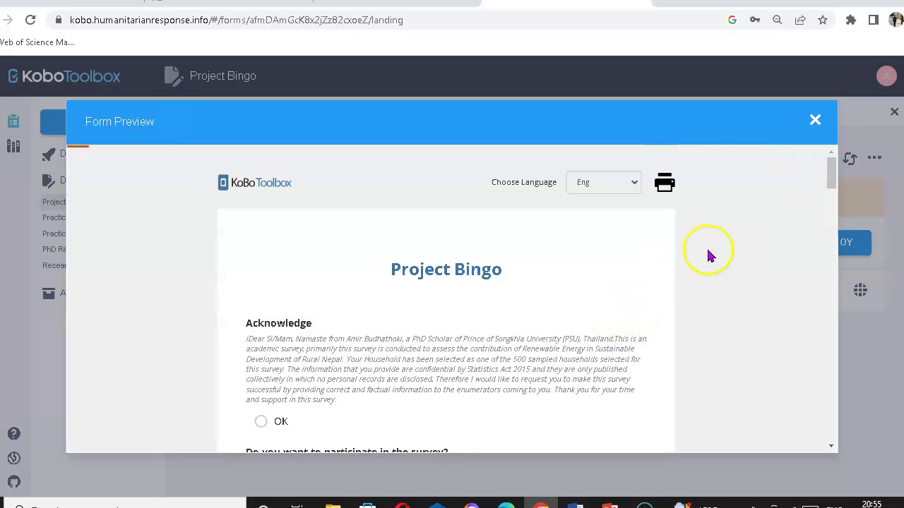
click(634, 185)
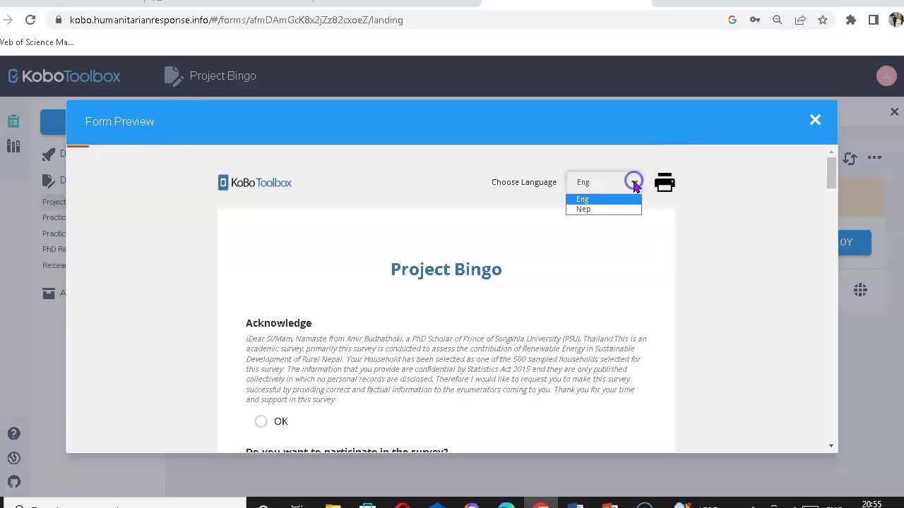
click(599, 210)
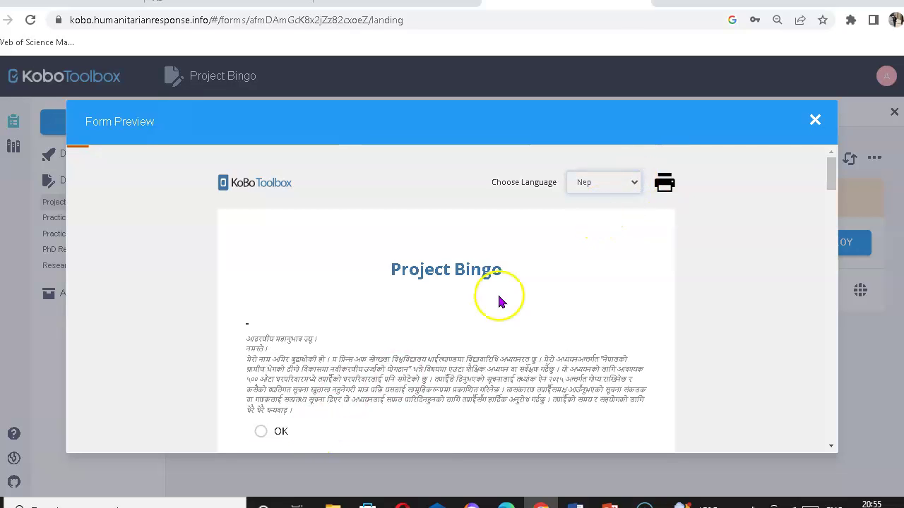
click(832, 177)
drag(831, 177, 823, 202)
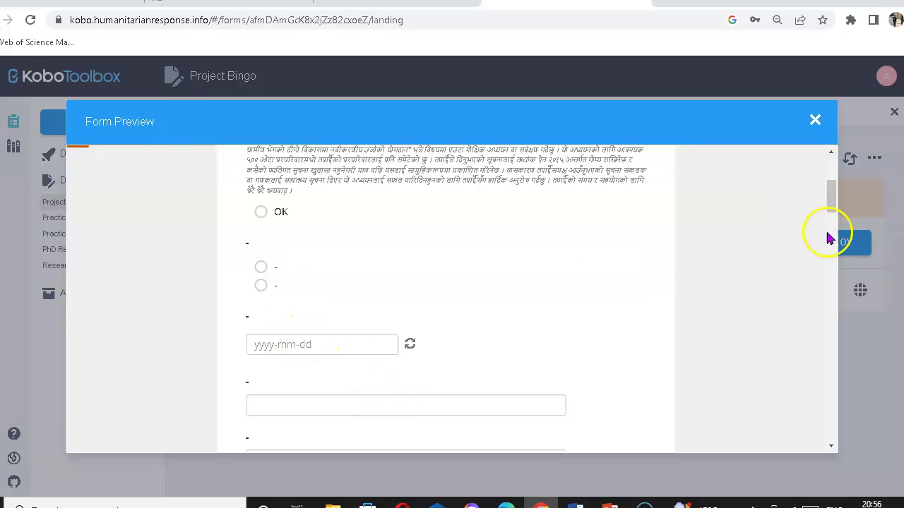
drag(833, 204, 837, 220)
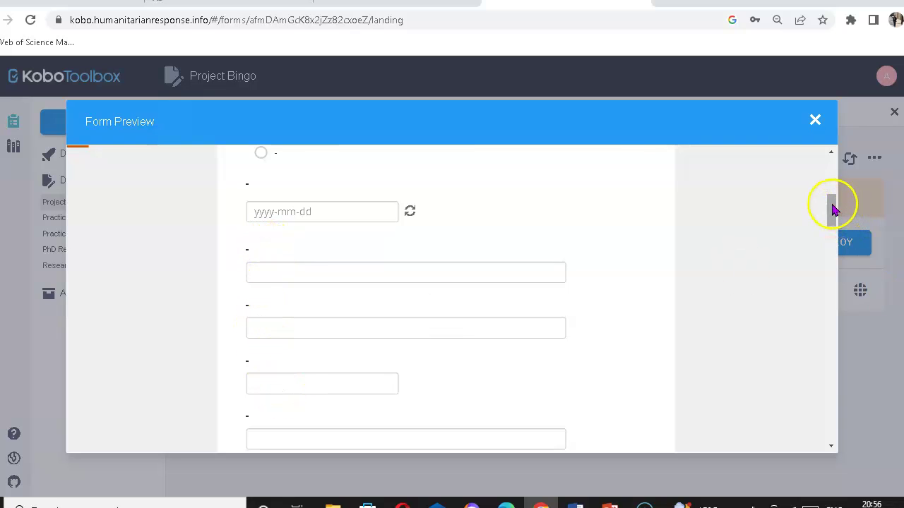
drag(832, 204, 831, 162)
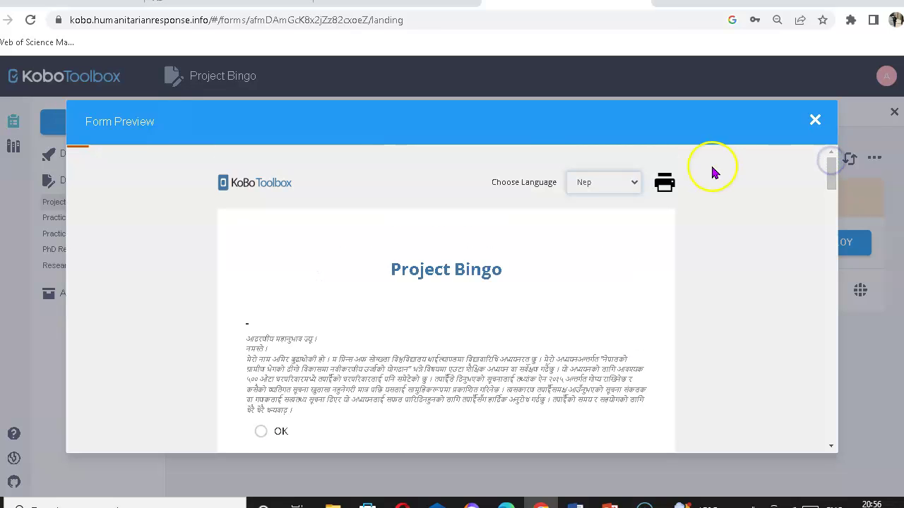